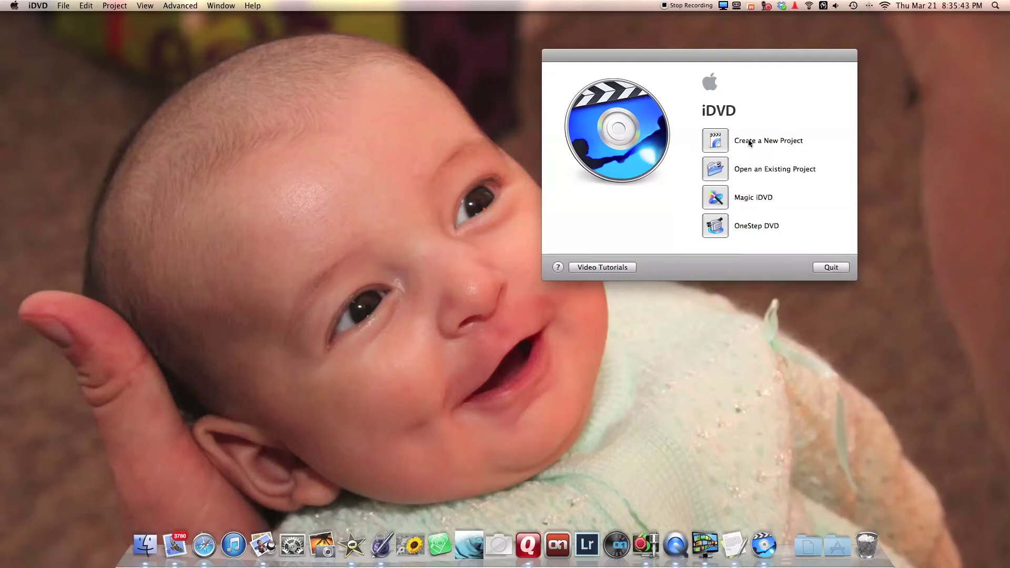
Start a new project, name it with the couple's first names plus "wedding", and choose the Desktop as its save location
left_click(715, 140)
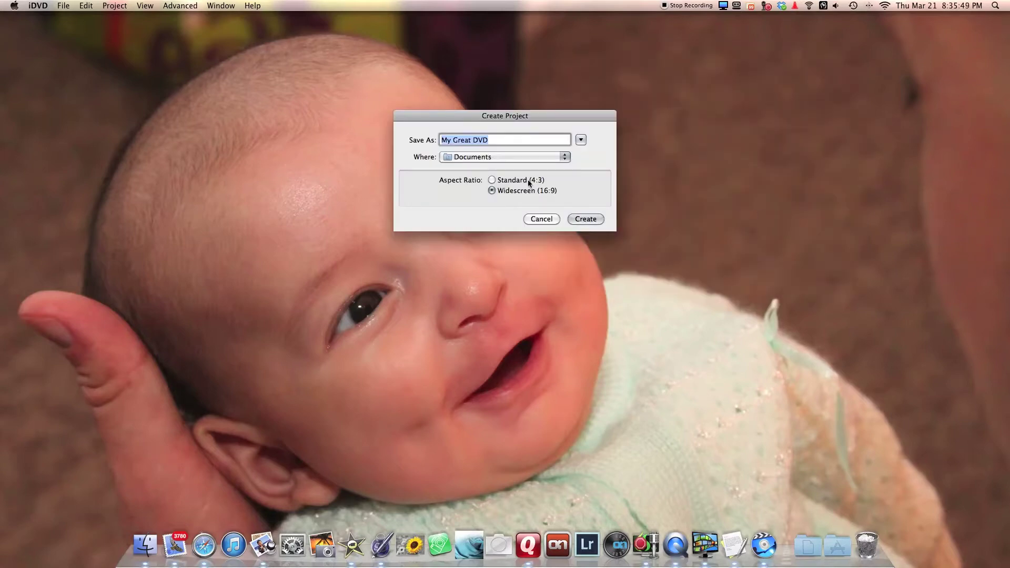
type("Anna and Silas Wedding")
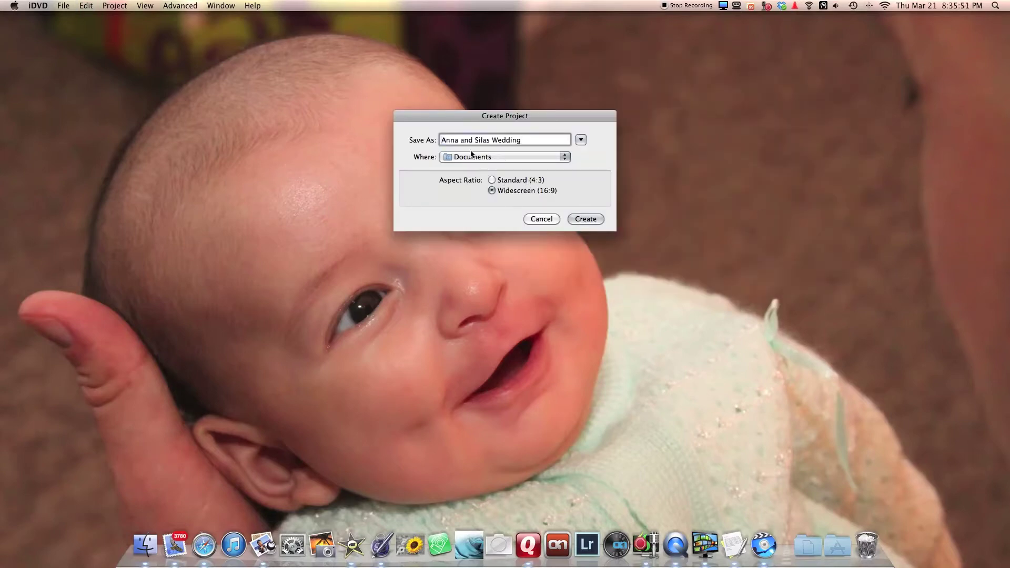
left_click(493, 141)
type("w")
left_click(484, 157)
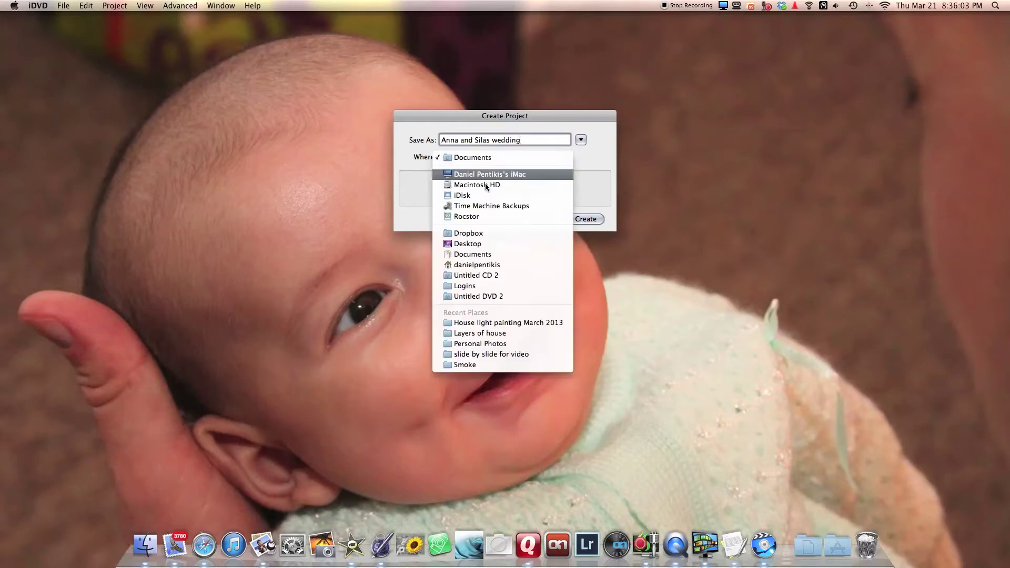
left_click(490, 243)
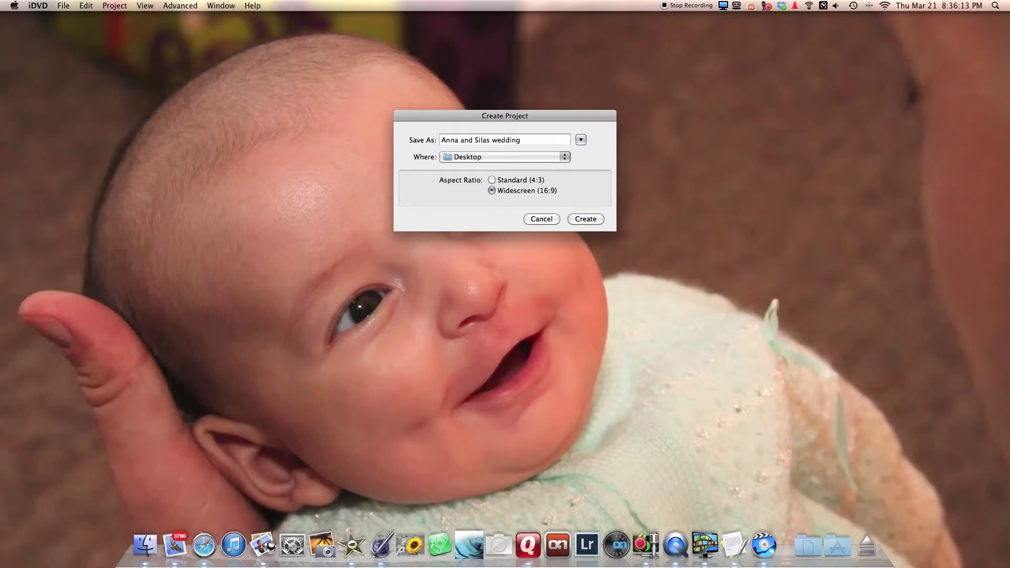
left_click_drag(988, 78, 892, 74)
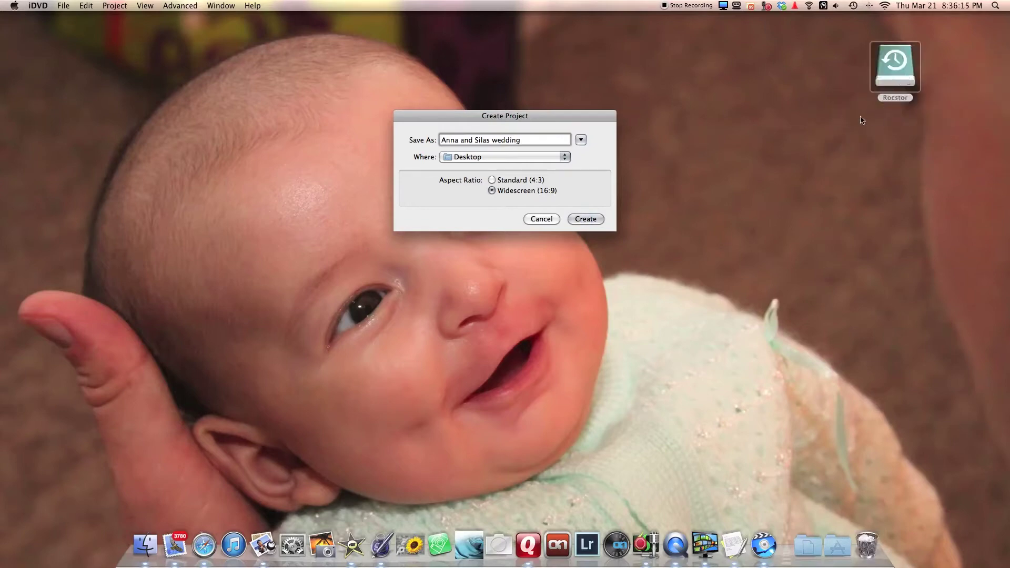
left_click(882, 75)
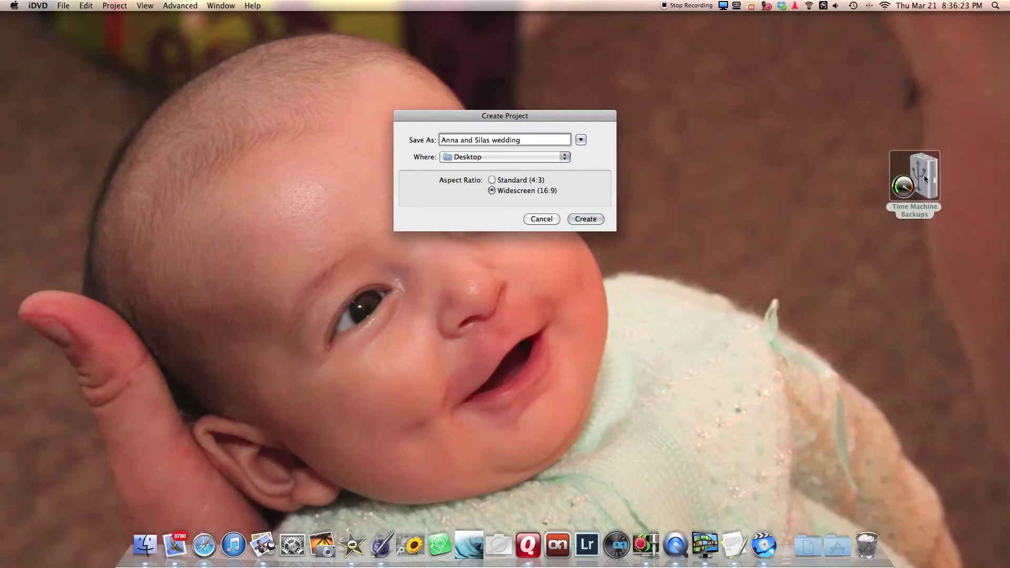
left_click(921, 179)
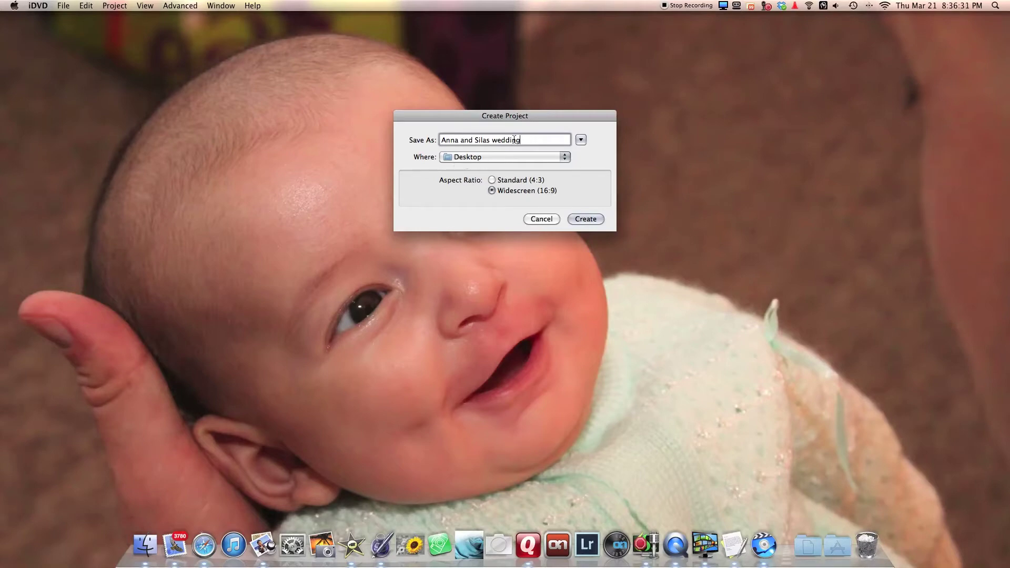
Create the wedding DVD project in the Widescreen (16:9) aspect ratio
left_click(591, 221)
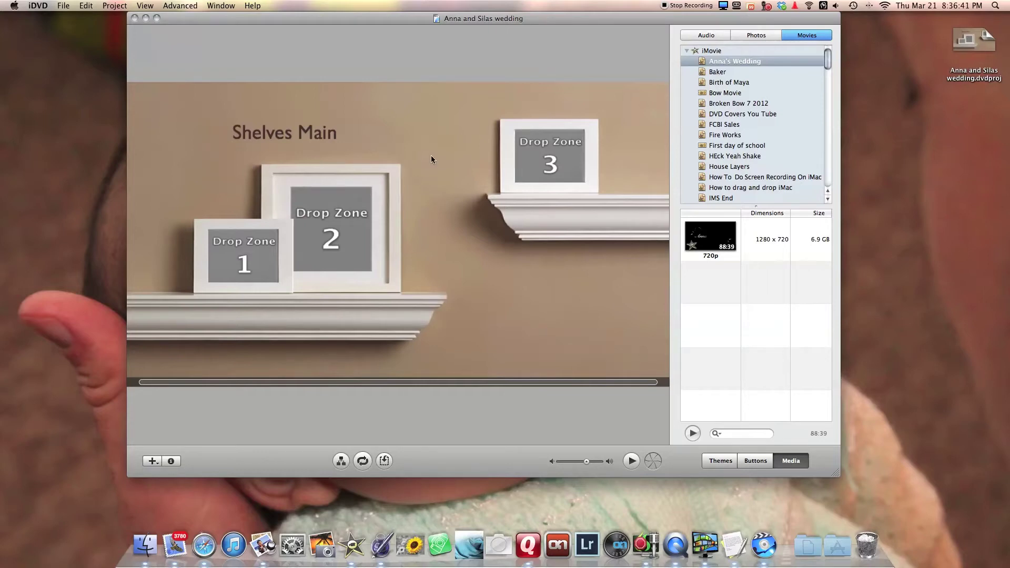
double_click(388, 185)
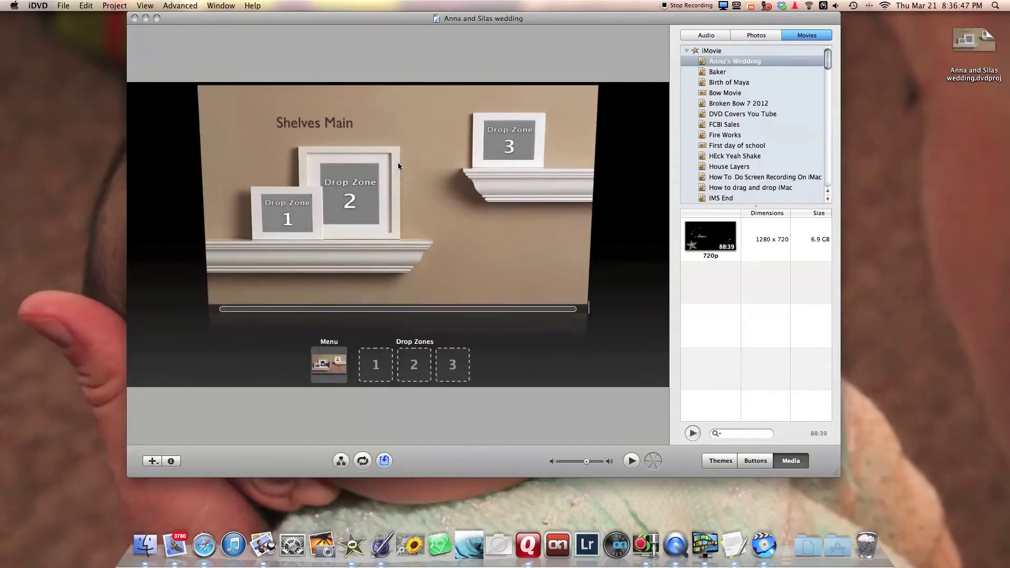
left_click(419, 158)
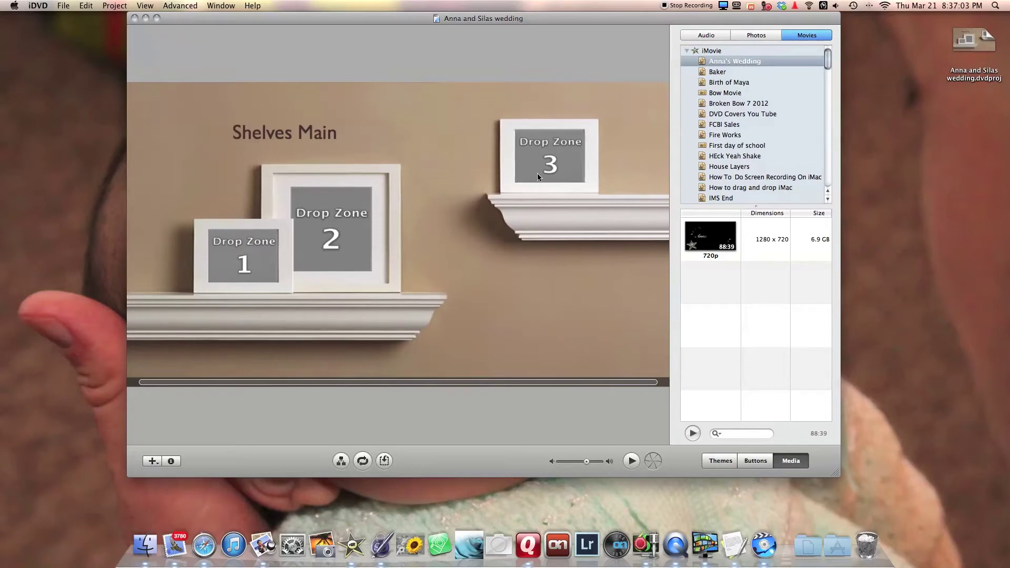
Replace the menu title with the couple's first names and "wedding", and format it in Zapfino at size 24
left_click(328, 136)
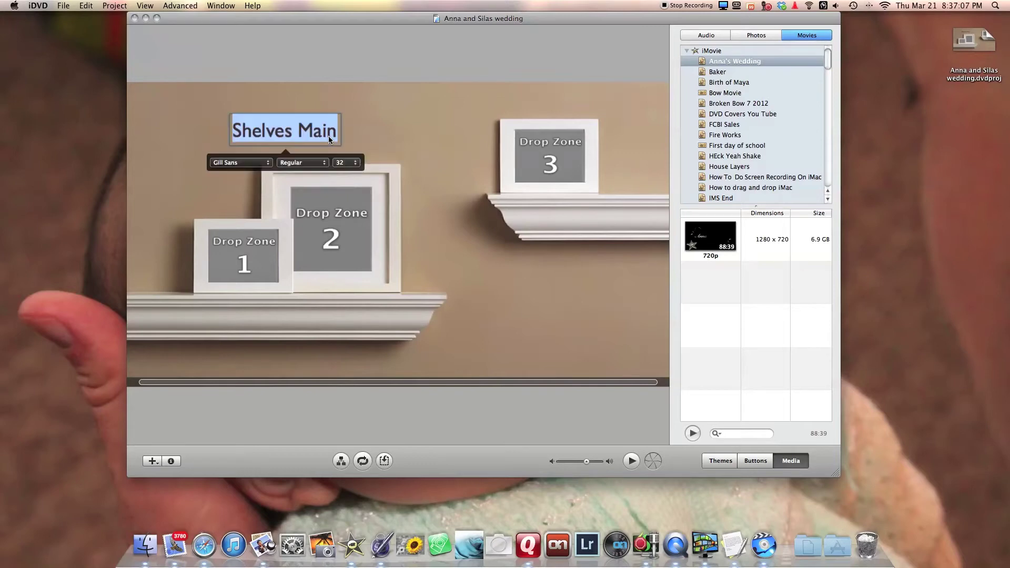
type("Anna and Silas wedding")
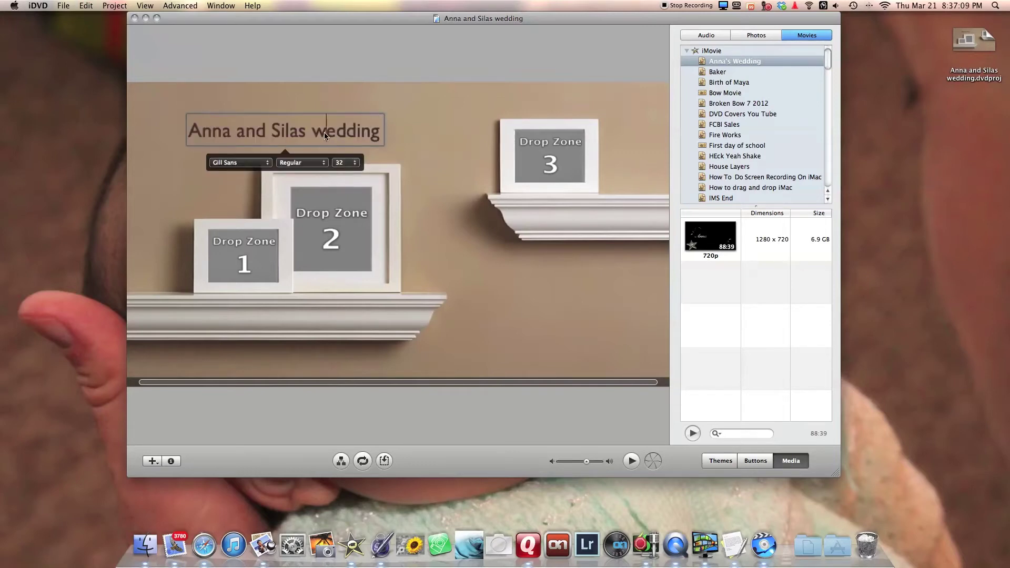
key("super+a")
left_click(270, 163)
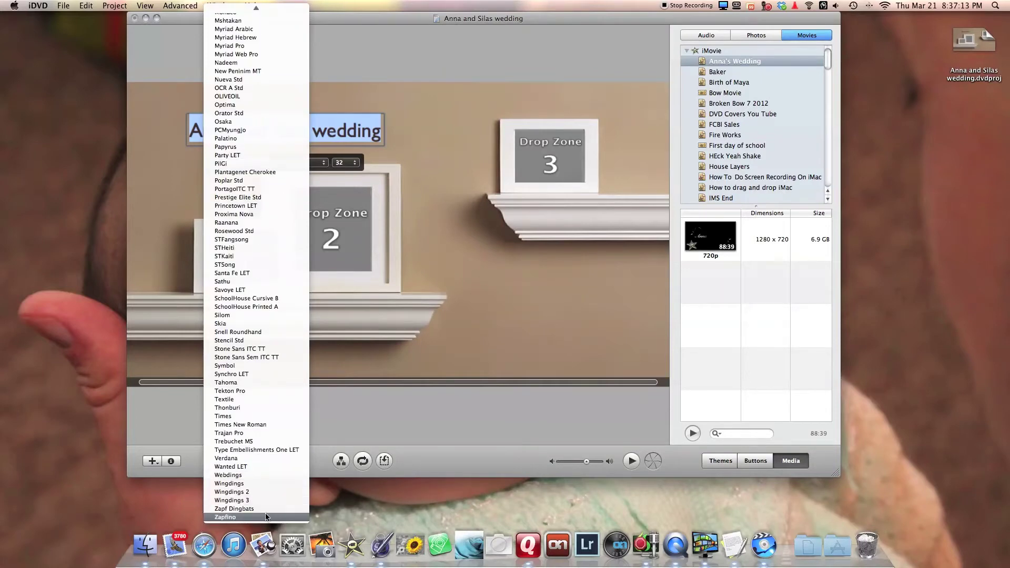
left_click(265, 517)
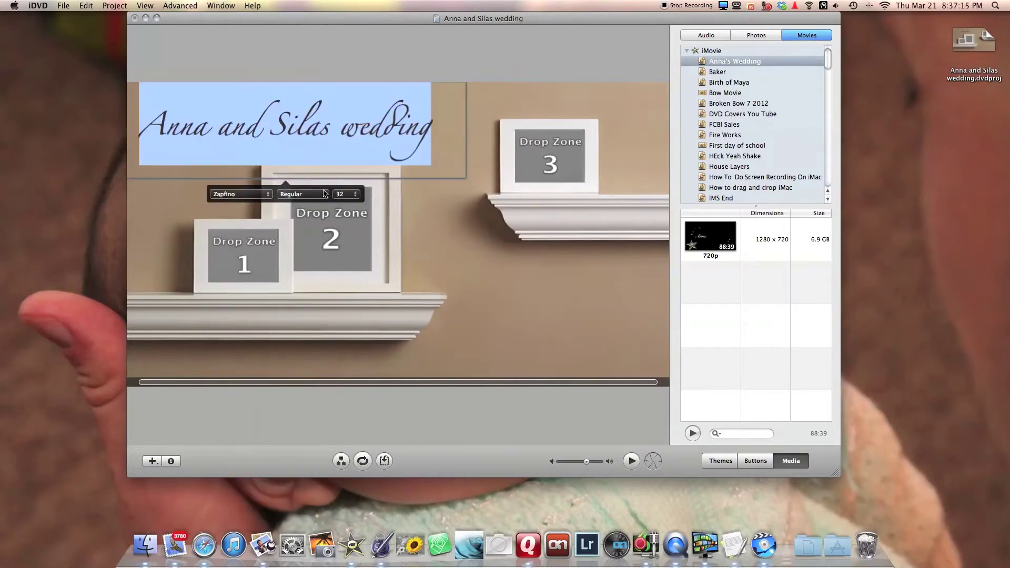
left_click(348, 195)
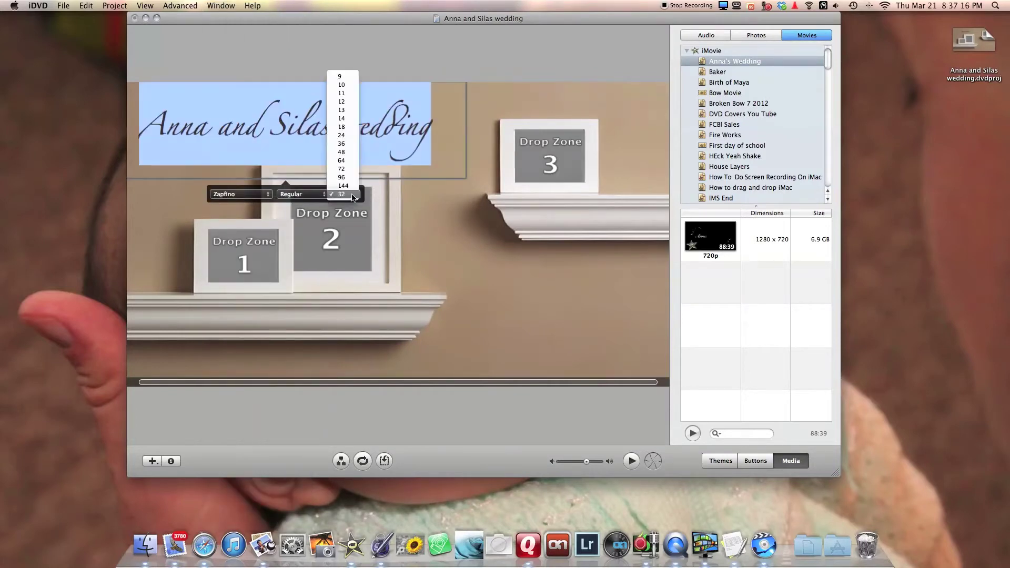
left_click(352, 136)
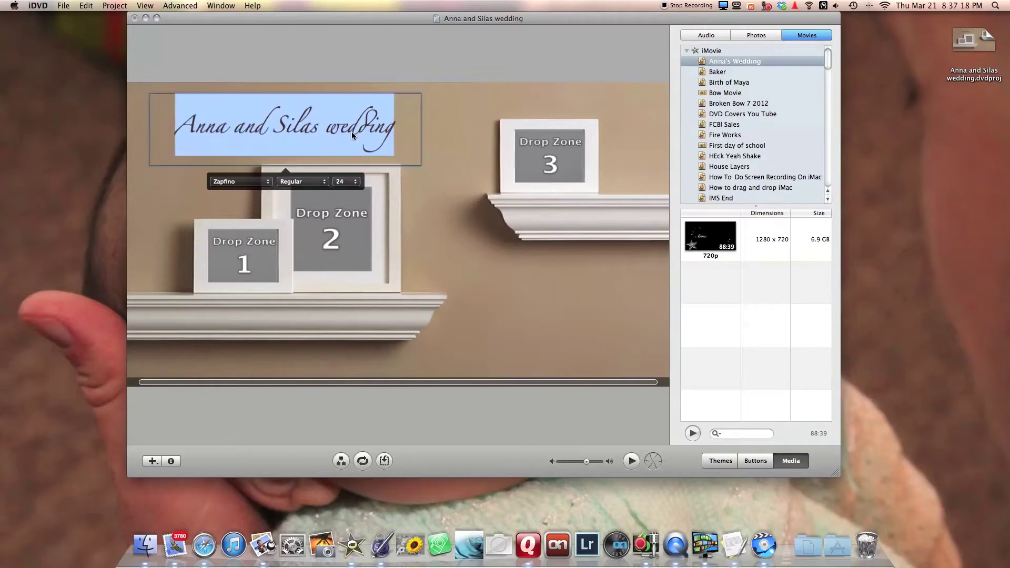
left_click(433, 196)
Add the 720p wedding movie to the menu background below the shelf that holds Drop Zone 3
left_click_drag(702, 235, 551, 284)
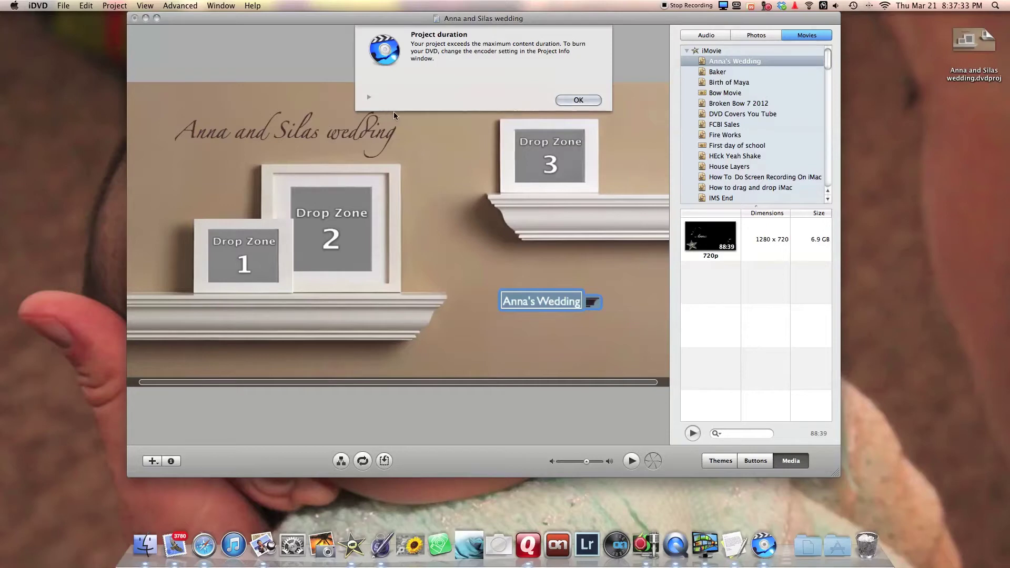
left_click(573, 100)
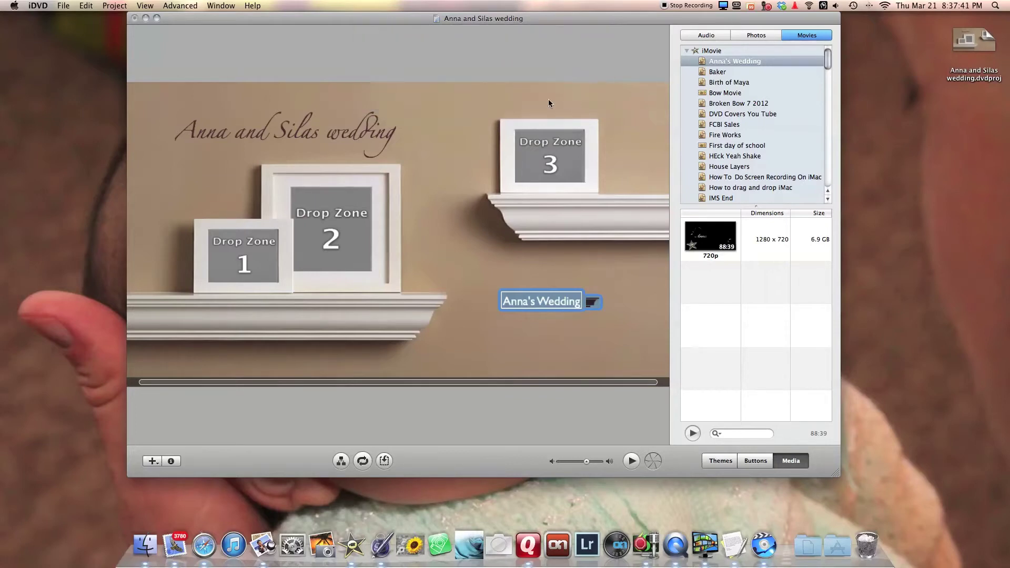
Change the project's DVD type to Double-Layer (DL) - 7.7 GB in the project info
left_click(107, 7)
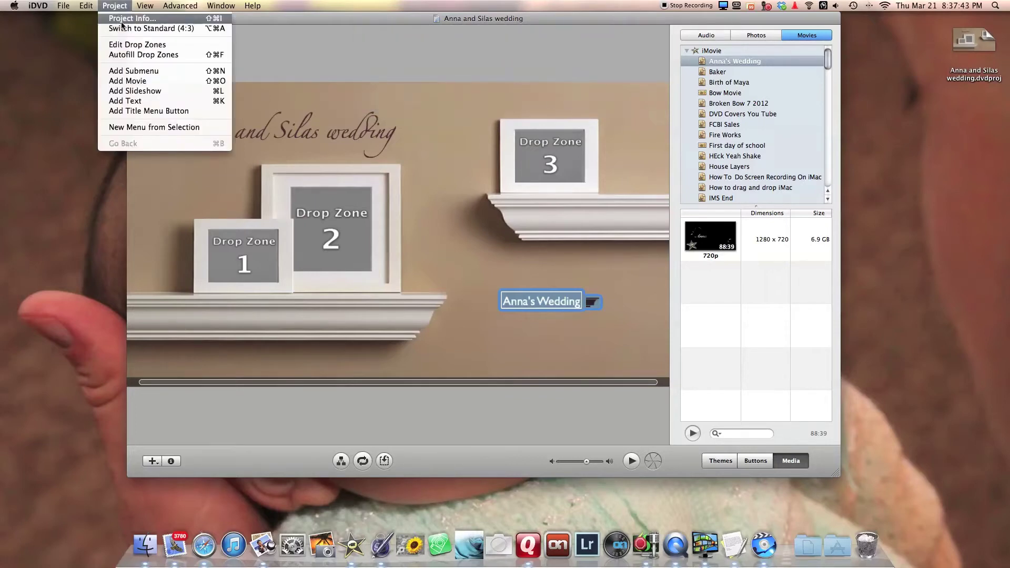
left_click(117, 19)
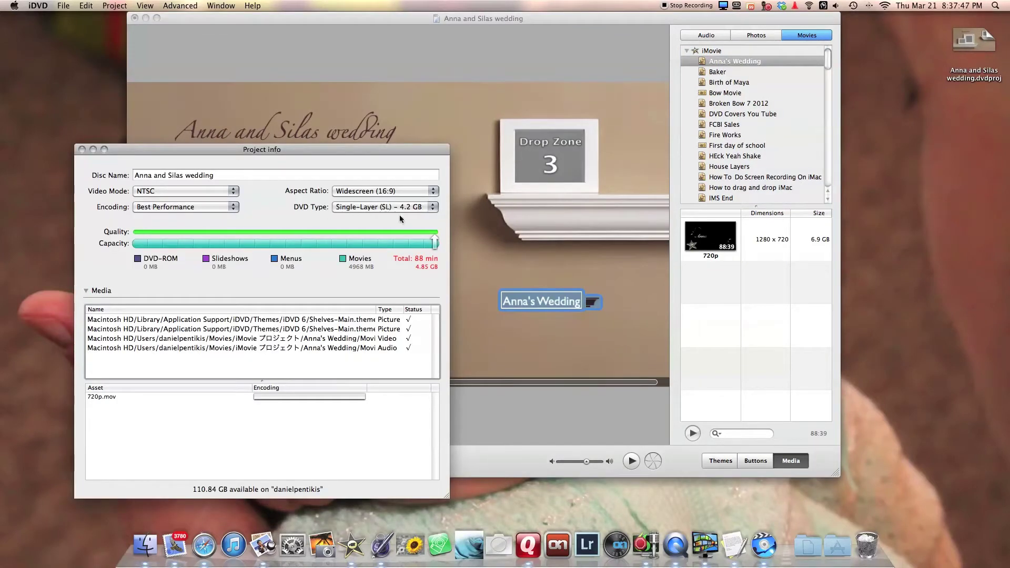
left_click(412, 208)
left_click(412, 217)
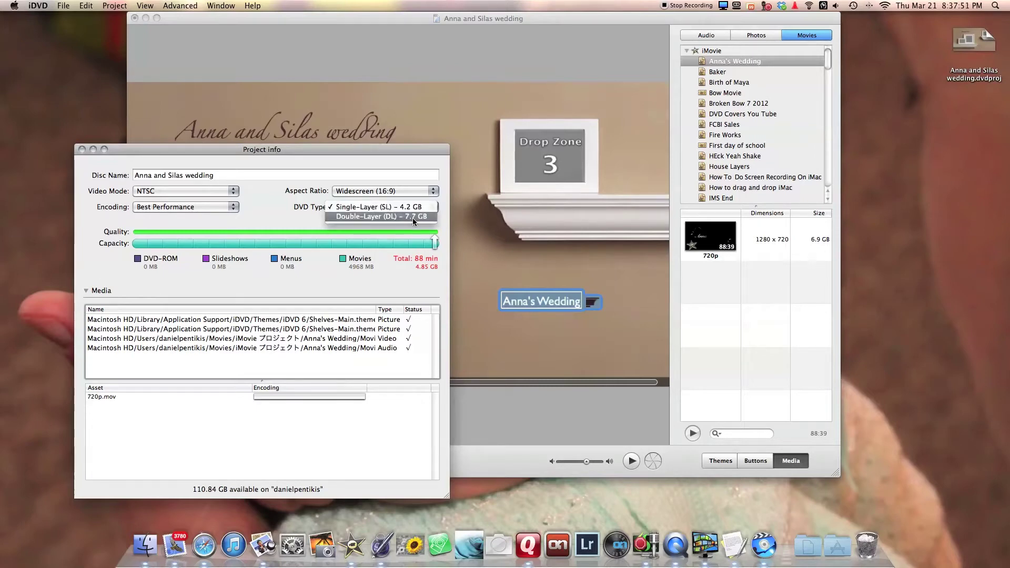
left_click(415, 206)
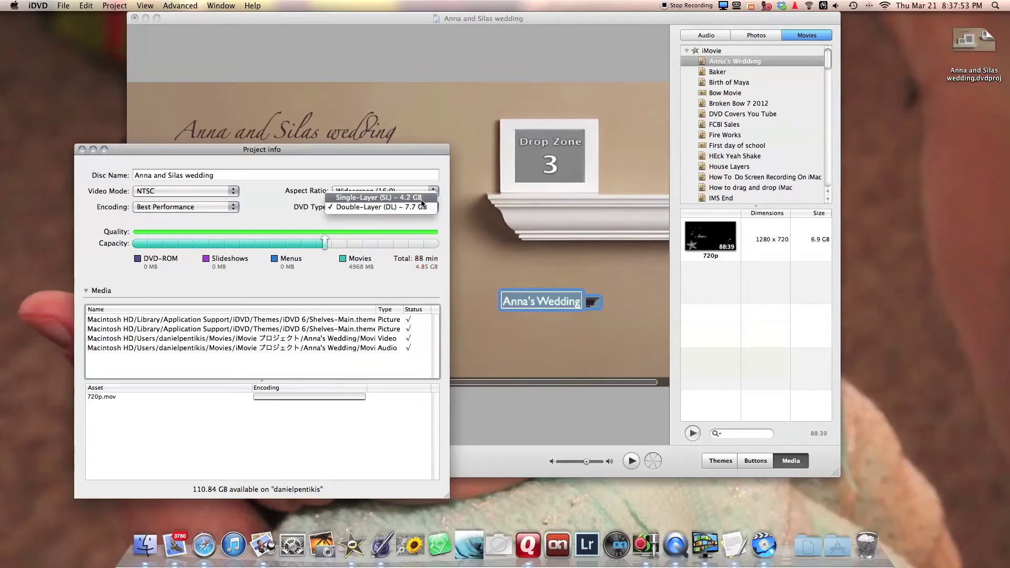
left_click(418, 196)
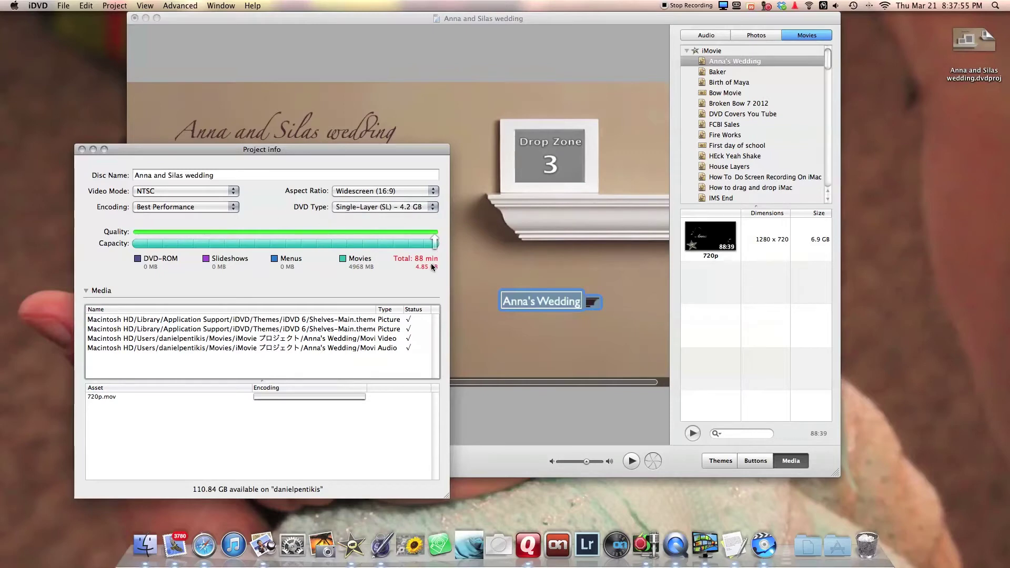
left_click(431, 208)
left_click(429, 216)
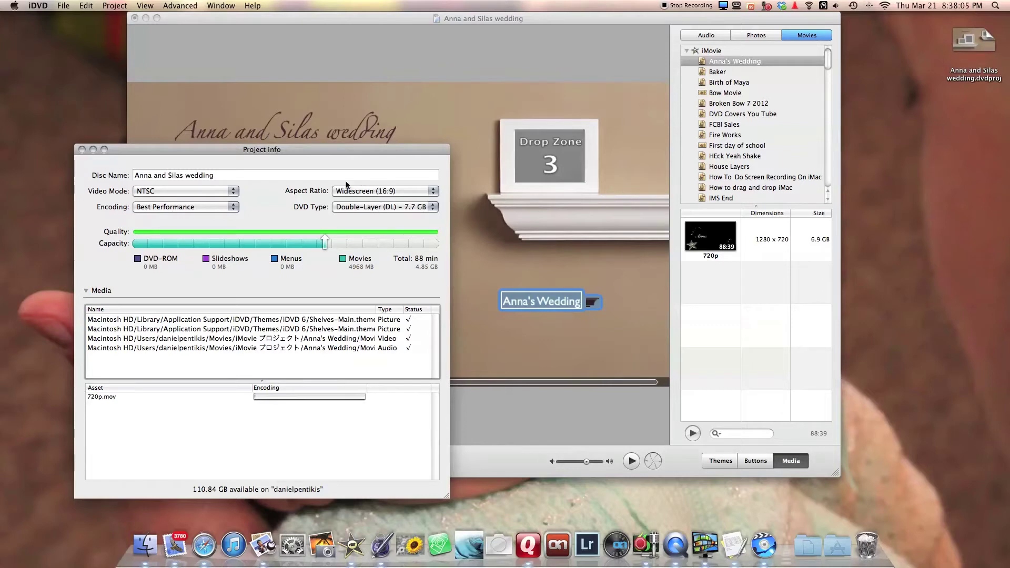
left_click(81, 150)
Rename the movie button on the menu "Wedding Day" and give it the same script font as the title
left_click(480, 288)
left_click(509, 301)
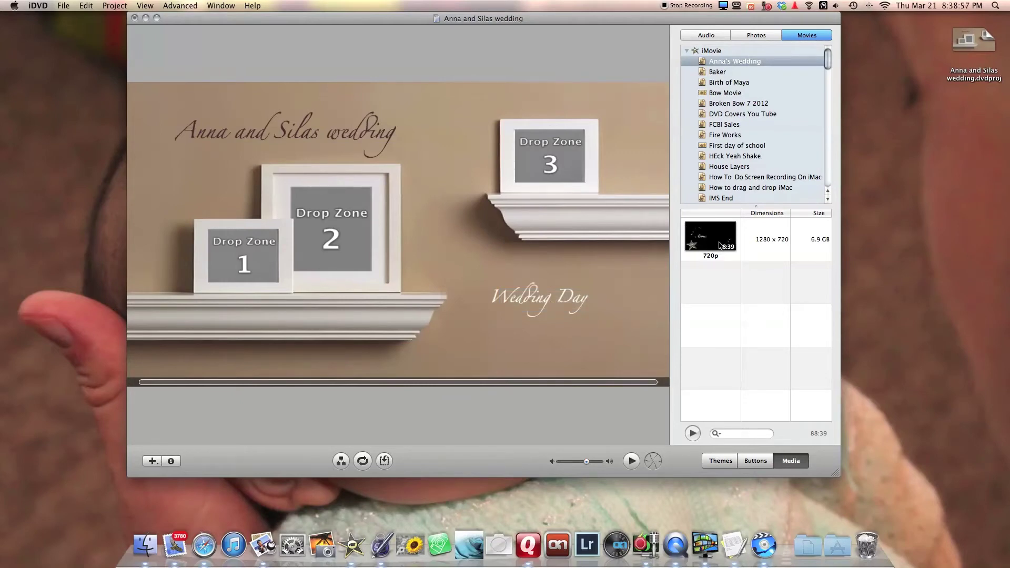
Fill Drop Zone 2 with the 720p movie, trimmed to start at about 4:33 and end at about 7:49
left_click_drag(724, 242, 316, 230)
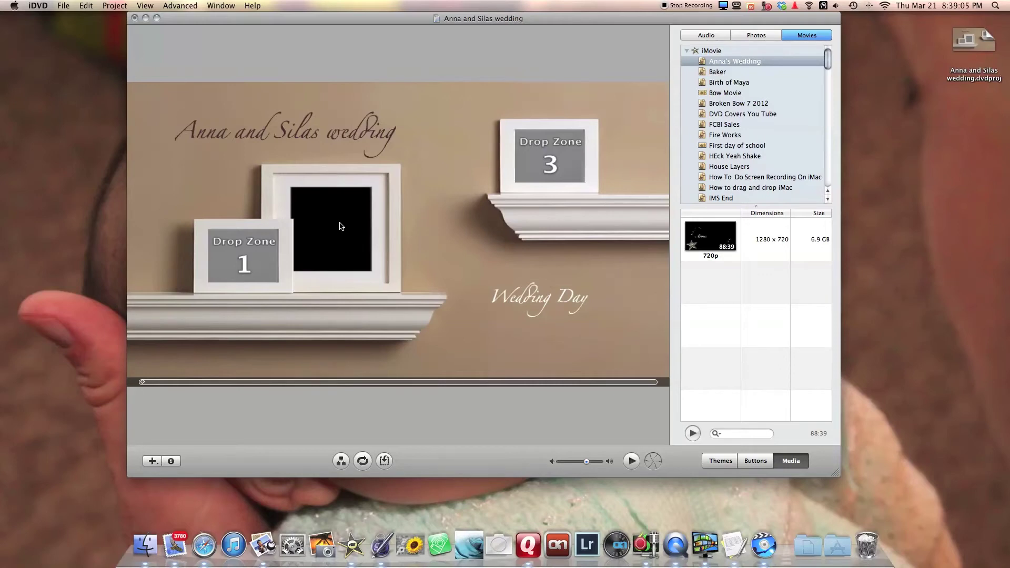
left_click(341, 226)
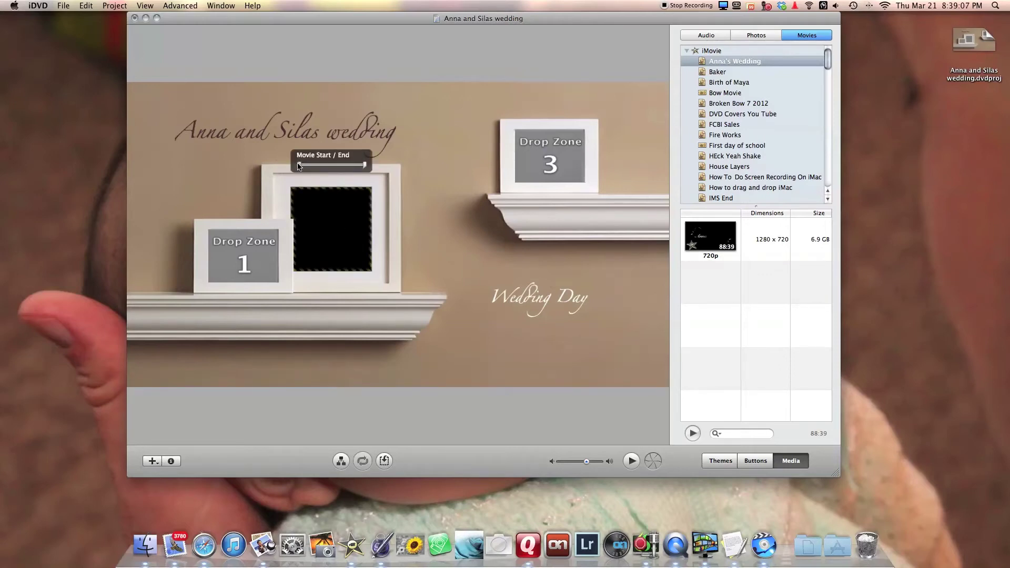
left_click_drag(298, 166, 301, 163)
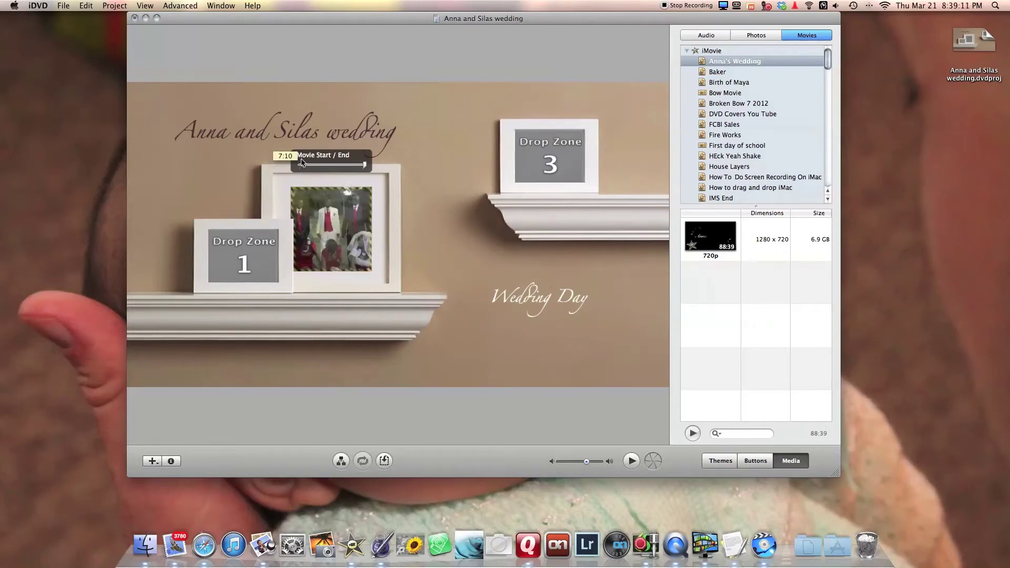
left_click_drag(300, 163, 299, 164)
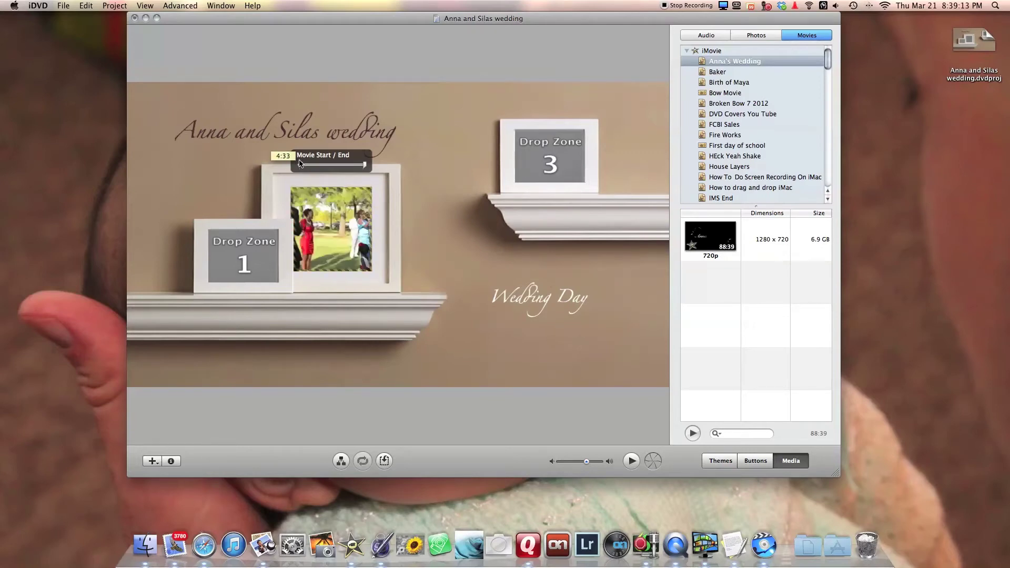
left_click_drag(365, 165, 302, 169)
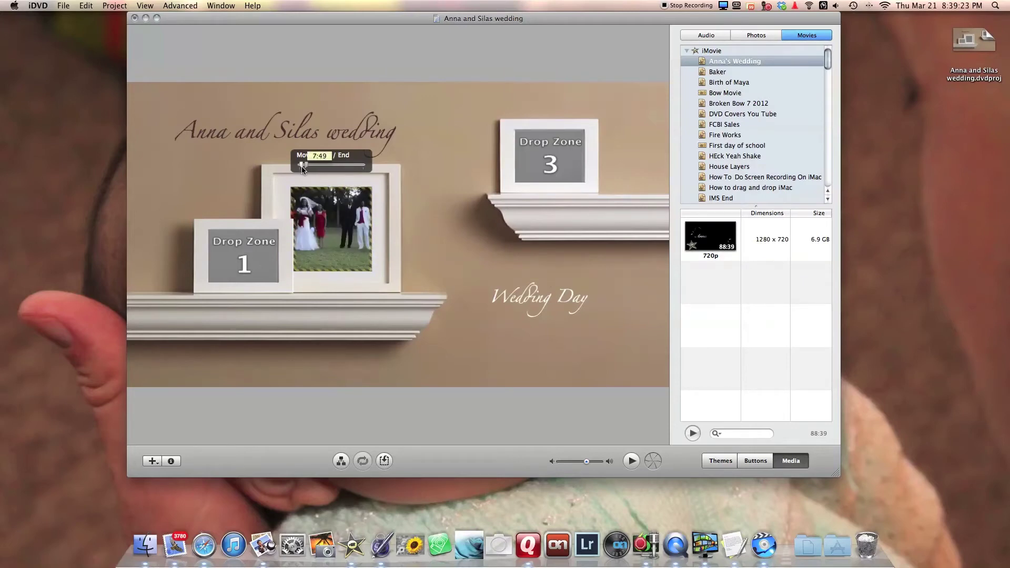
left_click_drag(301, 169, 302, 169)
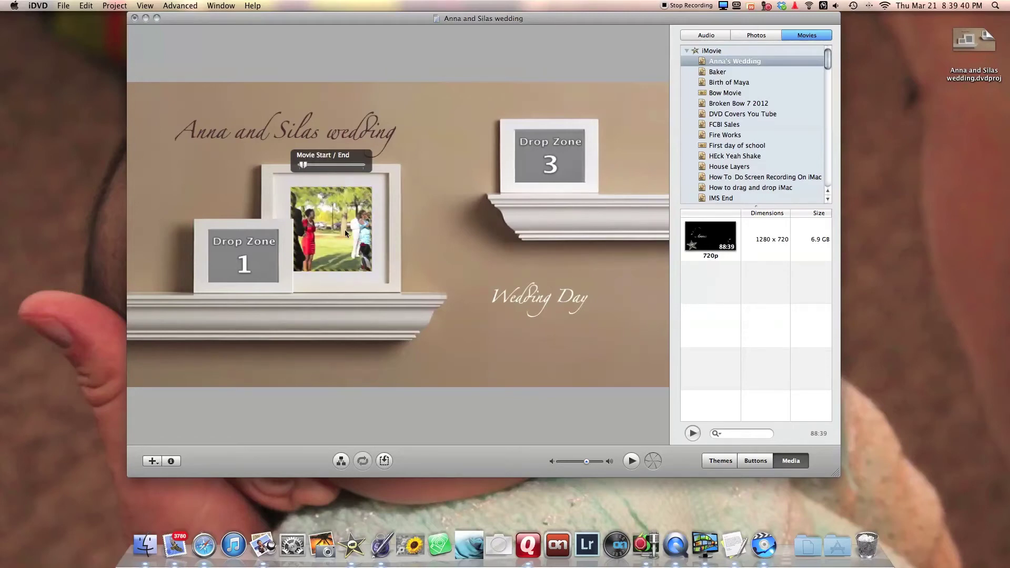
Fill Drop Zone 3 with the 720p movie and trim it to a short section starting where the couple hold hands
left_click_drag(710, 237, 547, 158)
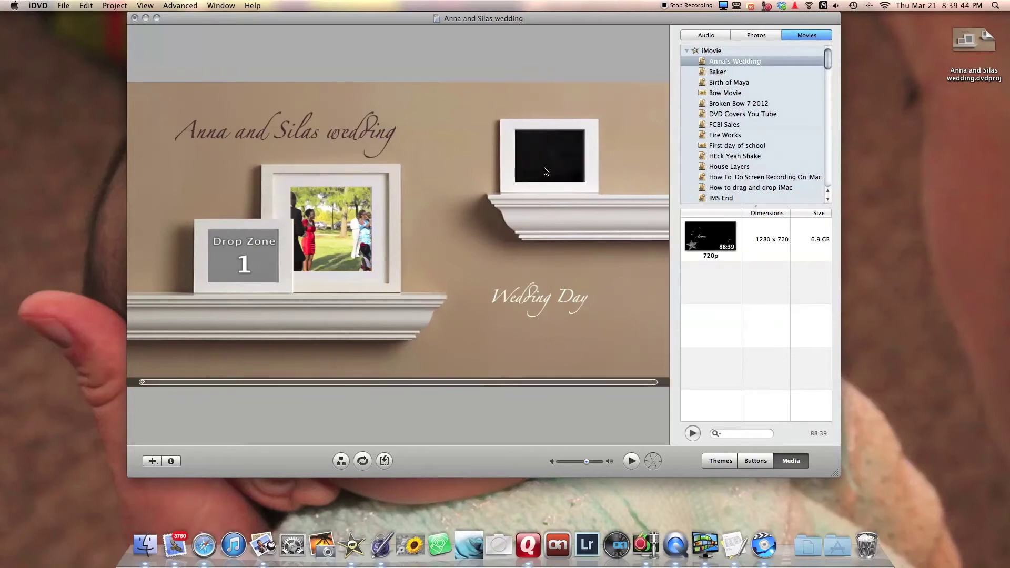
left_click(545, 172)
left_click_drag(519, 108, 526, 110)
left_click_drag(525, 110, 528, 109)
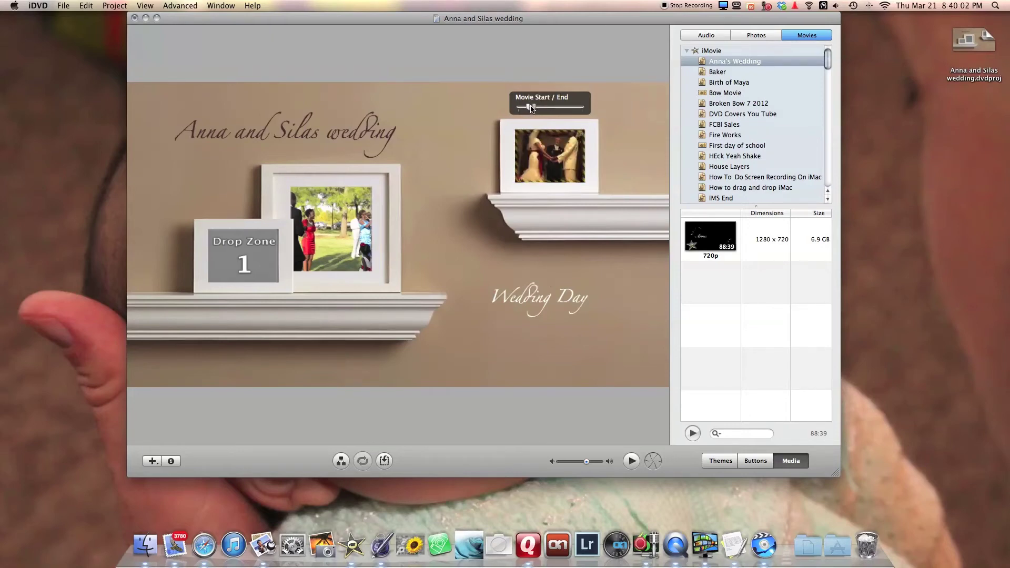
Fill Drop Zone 1 with a short section of the 720p movie starting on the seated couple, and preview the menu
left_click_drag(239, 207, 230, 208)
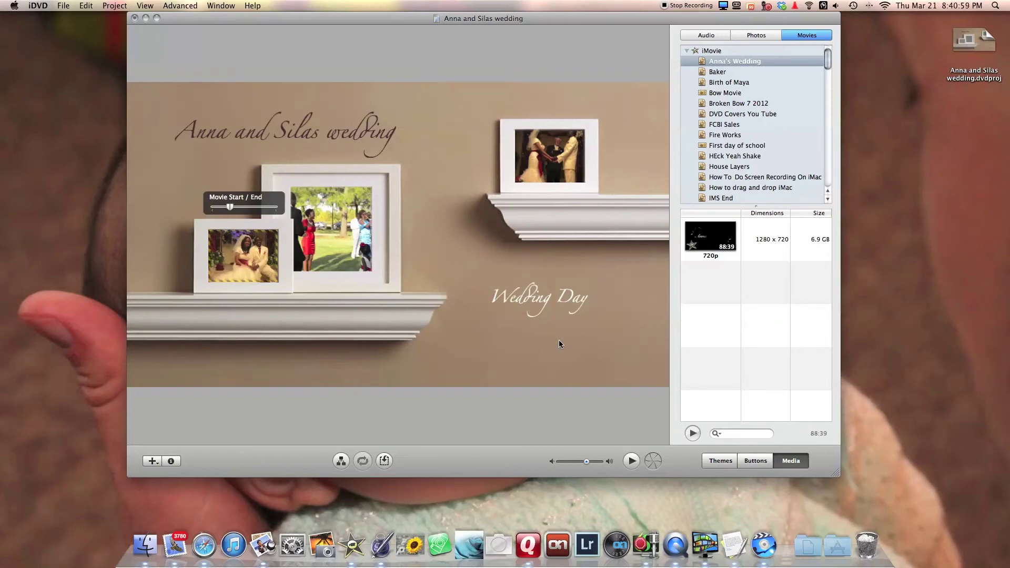
left_click(633, 461)
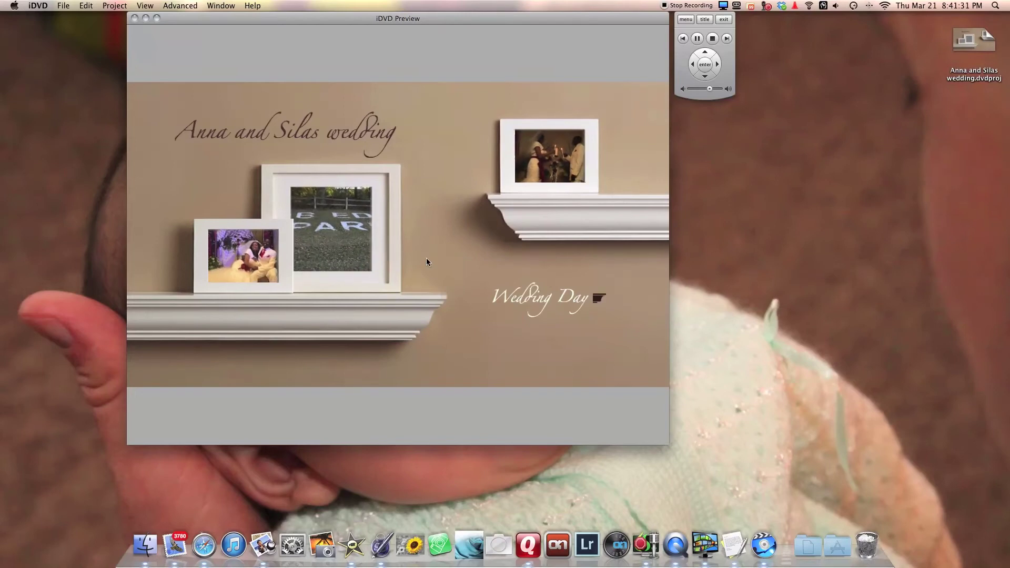
Close the menu preview and minimise the open iMovie window
left_click(723, 19)
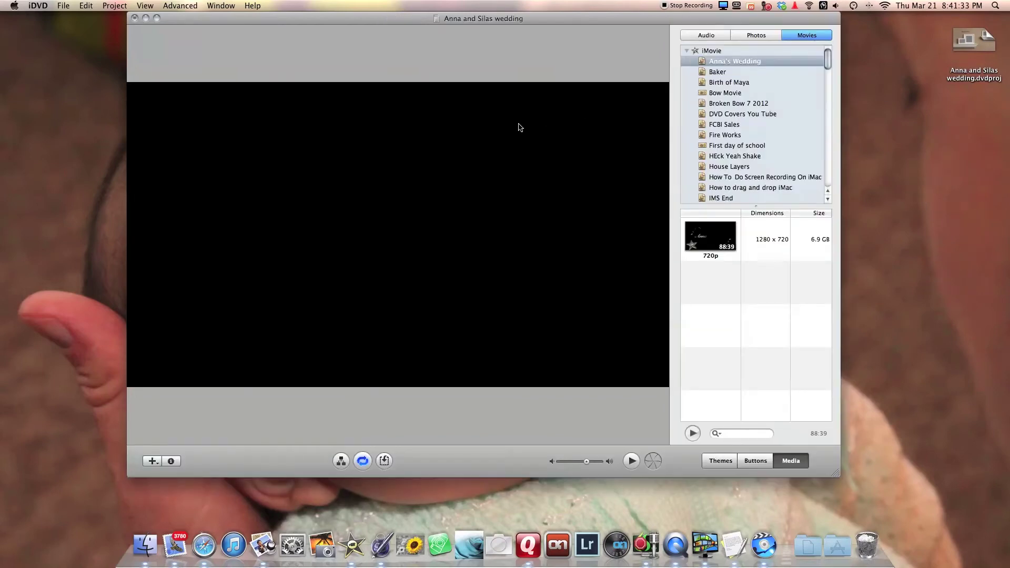
left_click(322, 186)
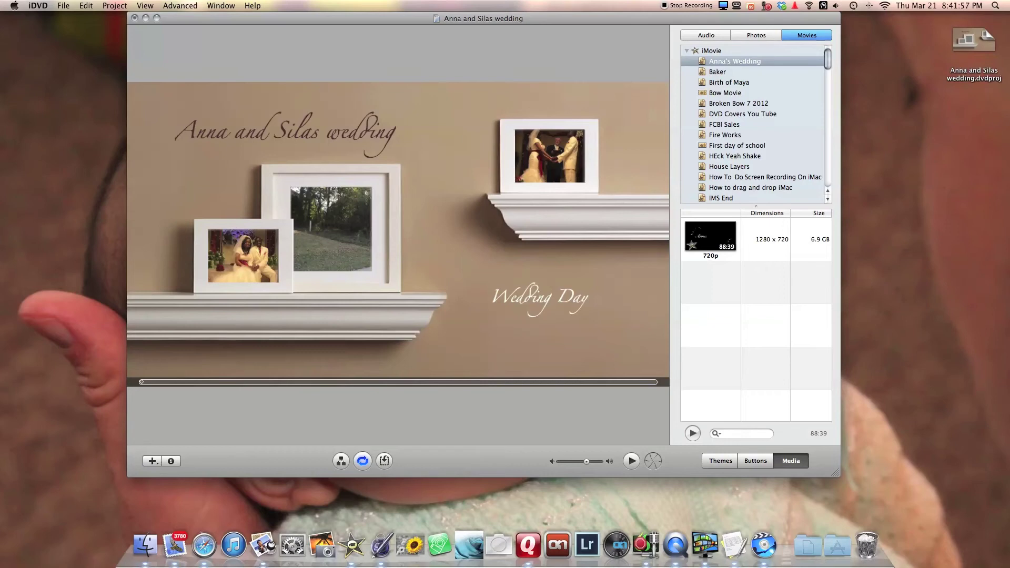
key("super+Tab")
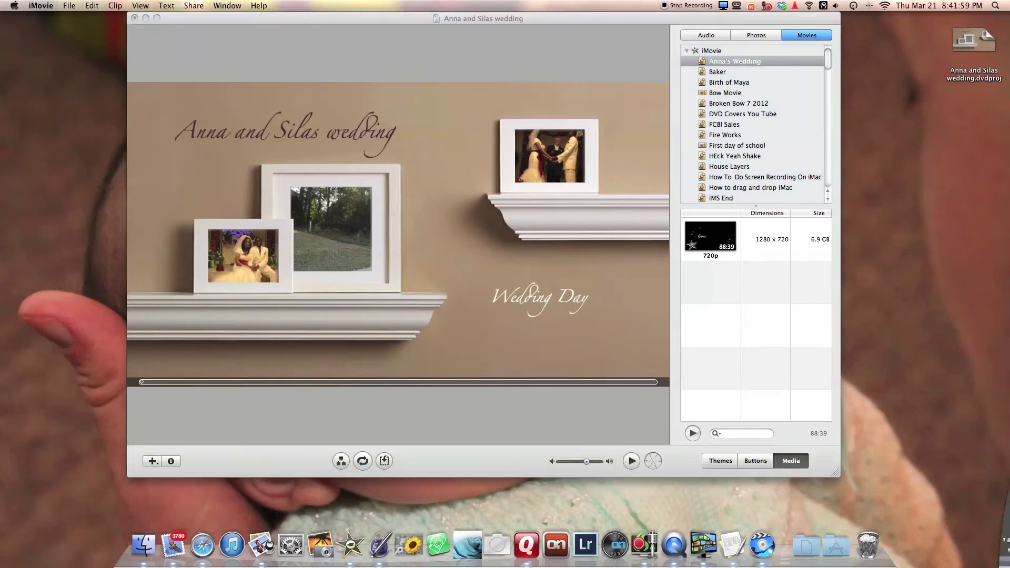
key("super+m")
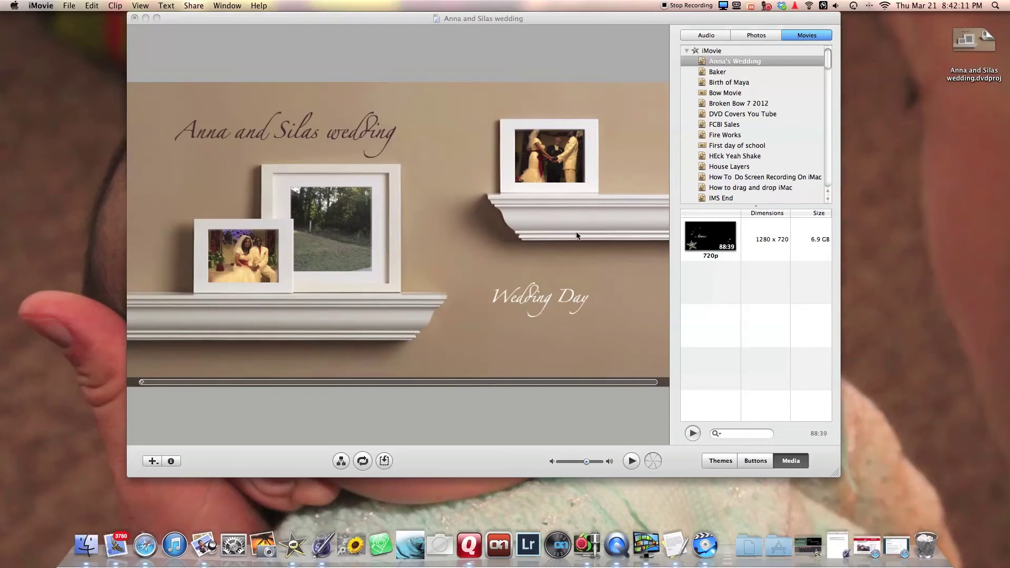
Find "Say hey" in the iTunes music and set the song "Say Hey (I Love You)" as the menu's background music
left_click(704, 36)
scroll(748, 298, "down", 15)
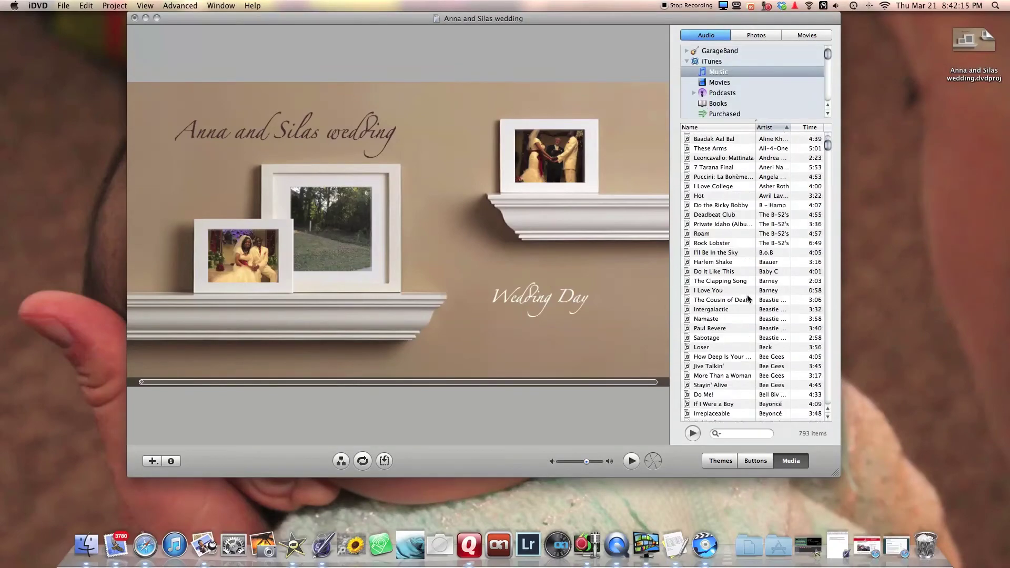
scroll(747, 295, "up", 15)
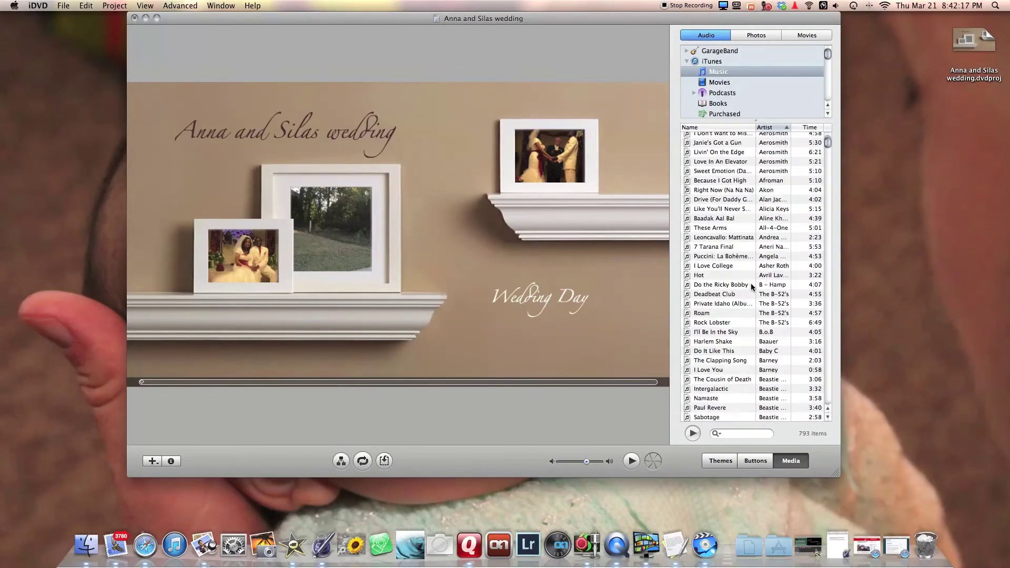
left_click(819, 36)
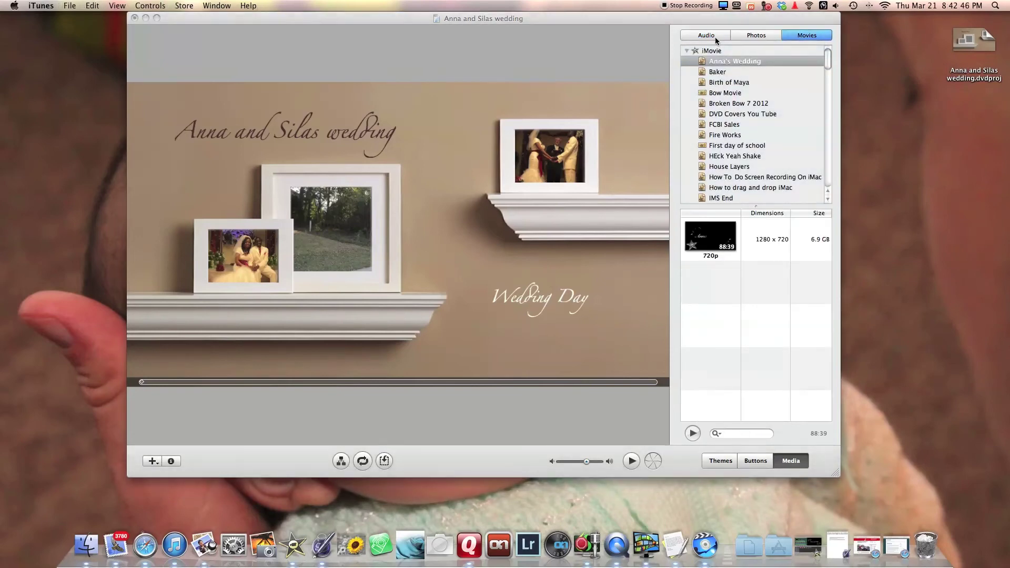
left_click(715, 37)
left_click(737, 435)
type("Say hey")
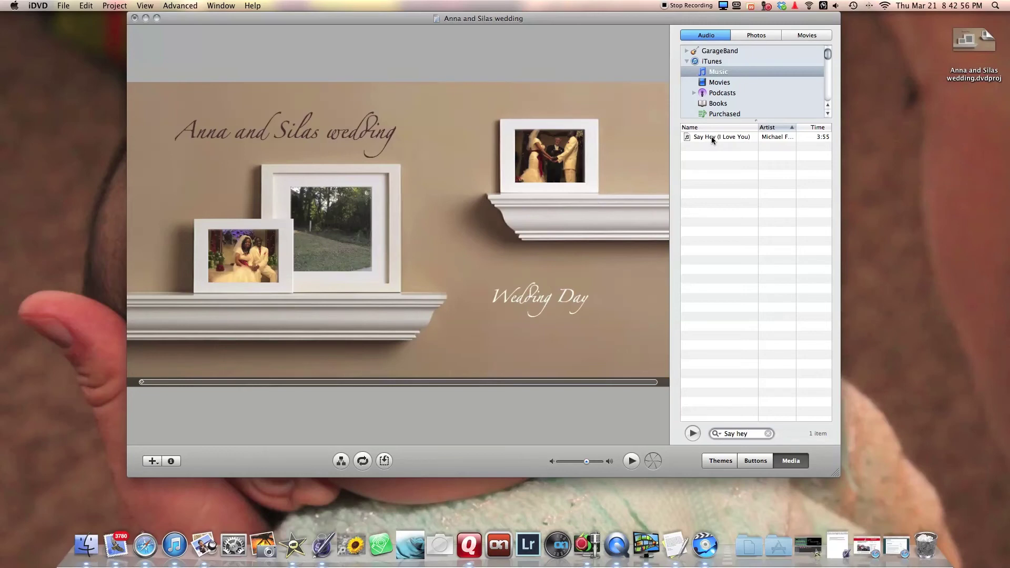
left_click_drag(713, 137, 465, 342)
Preview the menu with its background song, adjusting the sound volume while it plays
left_click(631, 460)
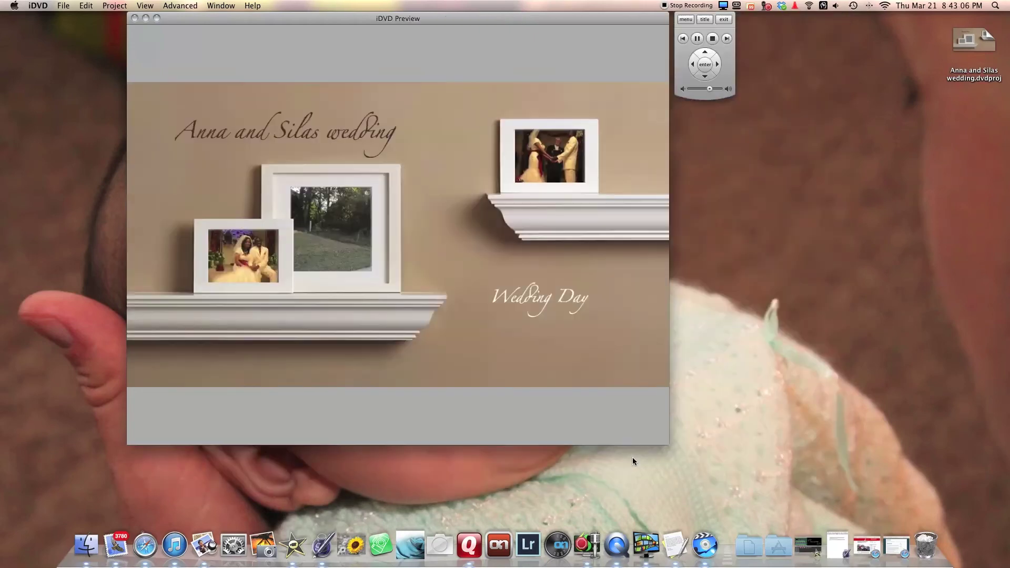
key("XF86AudioRaiseVolume")
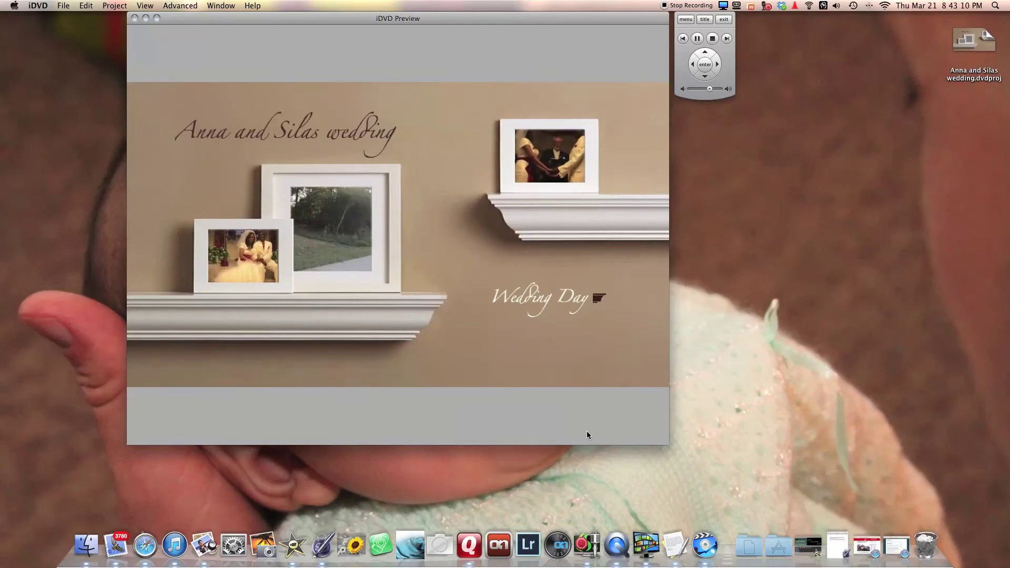
key("XF86AudioLowerVolume")
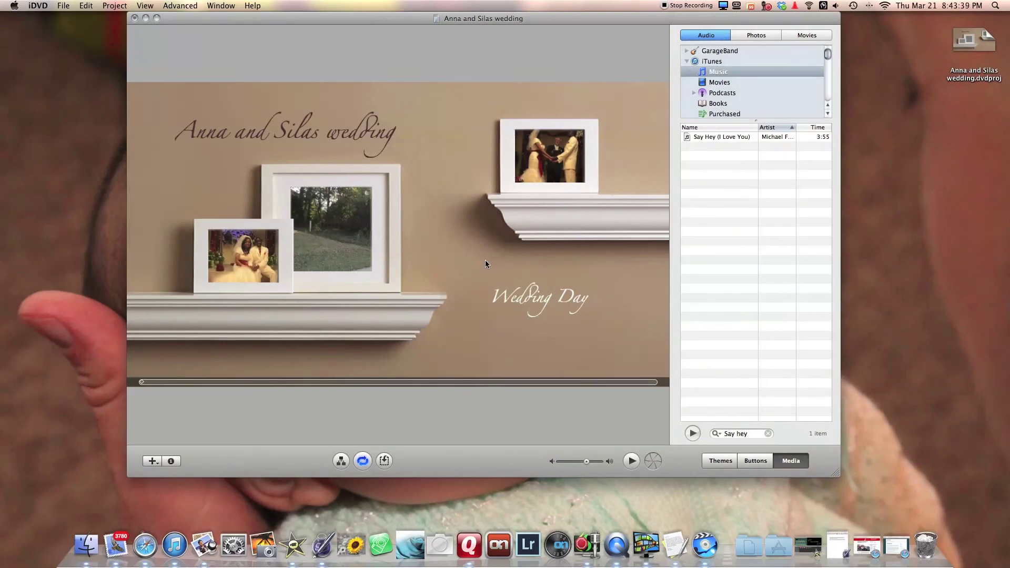
Move the start of the clip in the large picture frame to the bride in her veil, and preview the menu
left_click(337, 231)
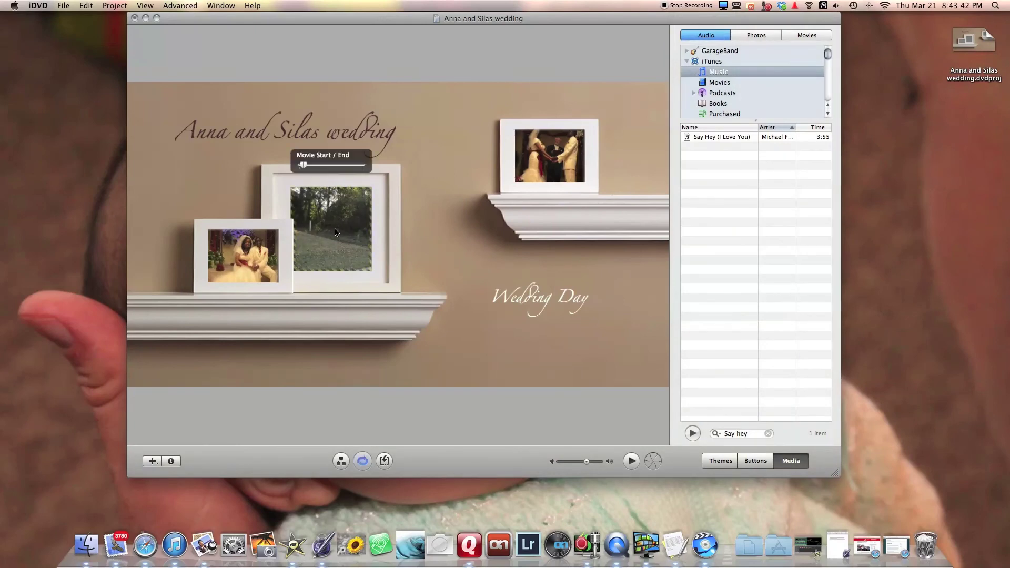
left_click(303, 166)
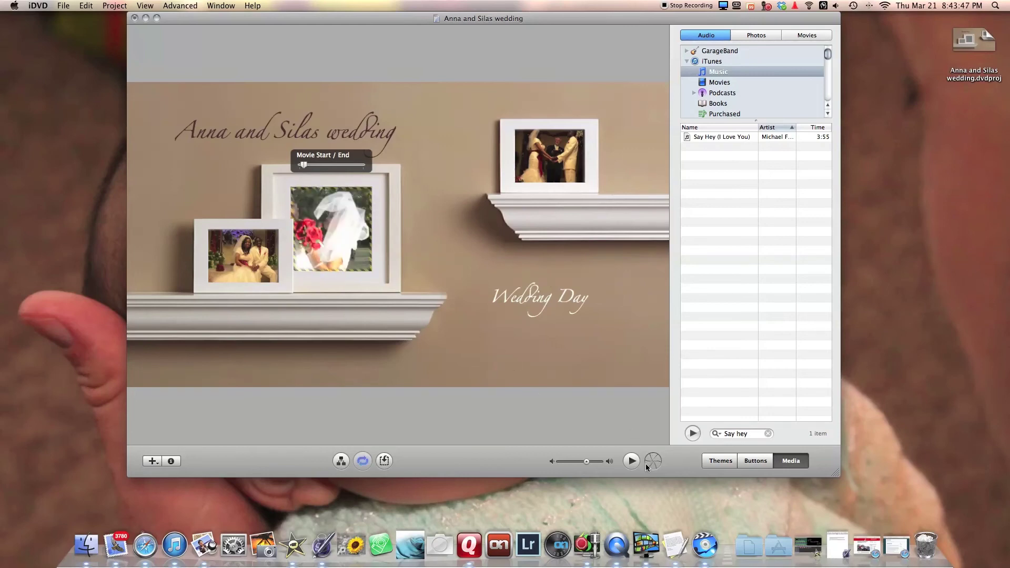
left_click(631, 462)
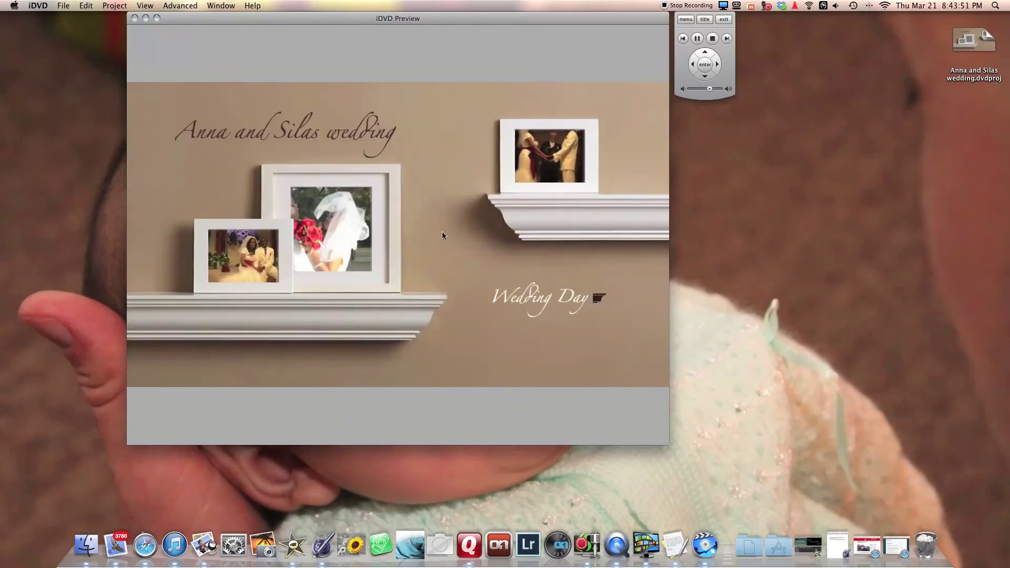
left_click(712, 39)
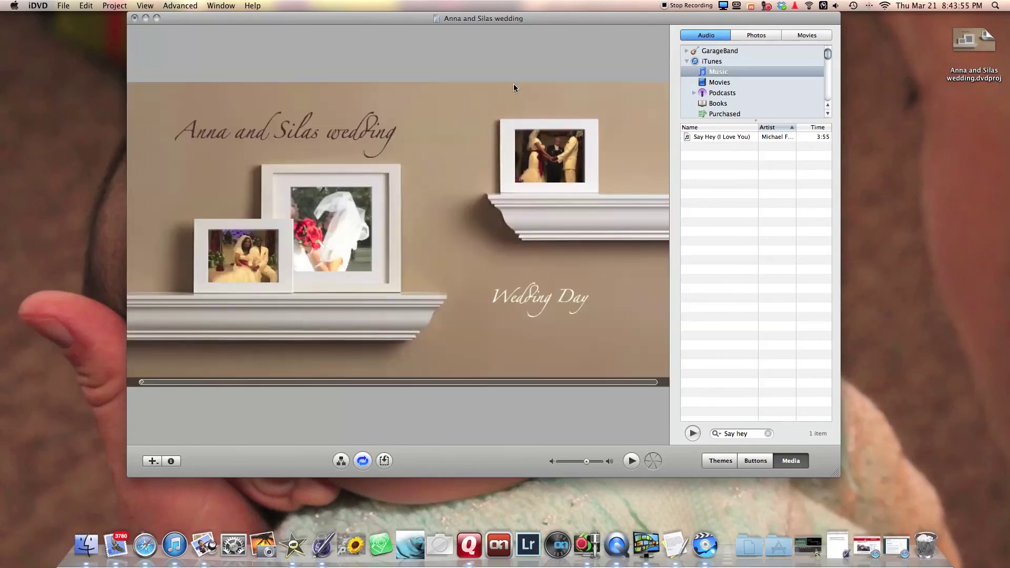